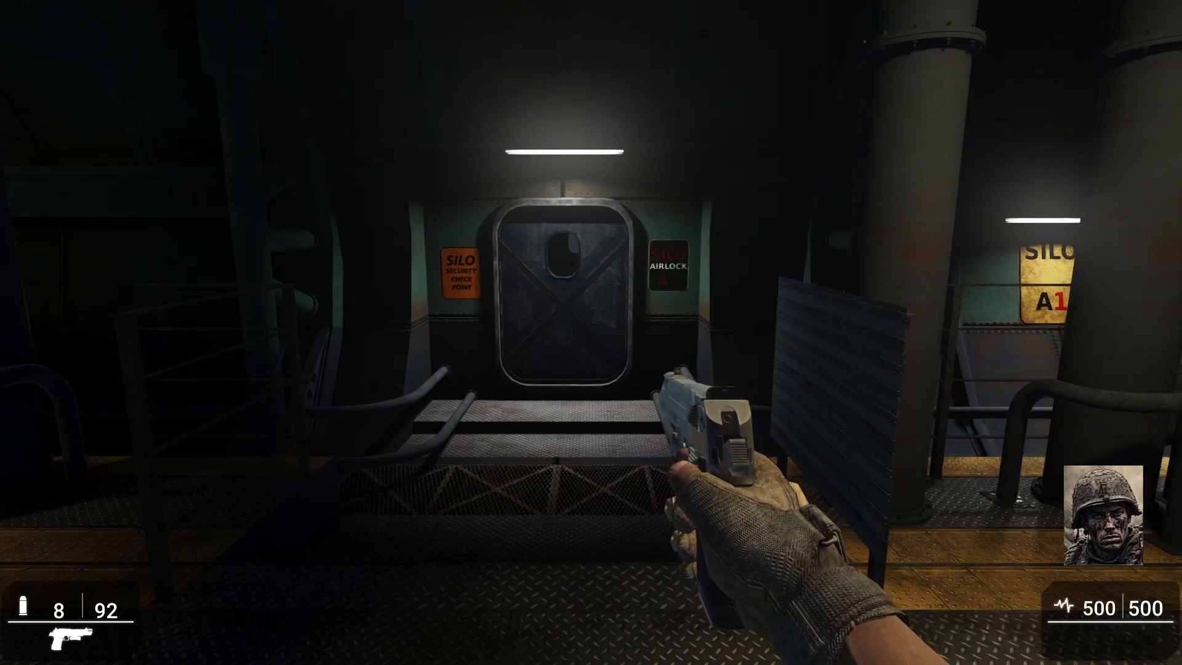
In the test level, walk through the silo airlock door and tunnel into the area beyond
key("w")
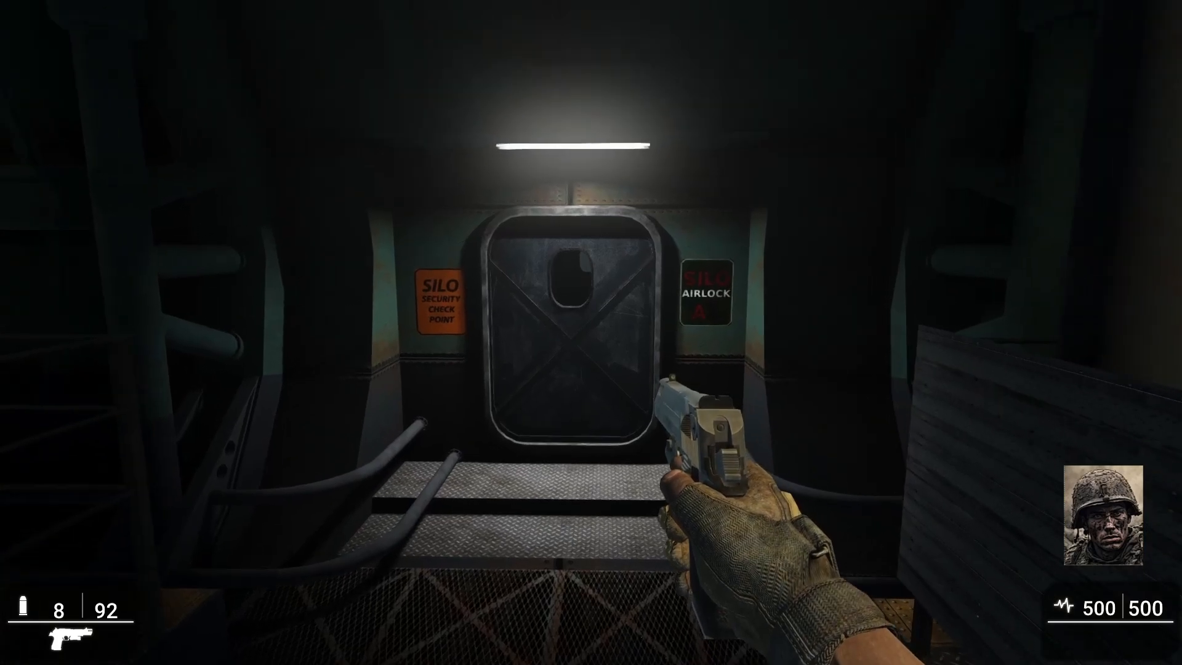
key("w")
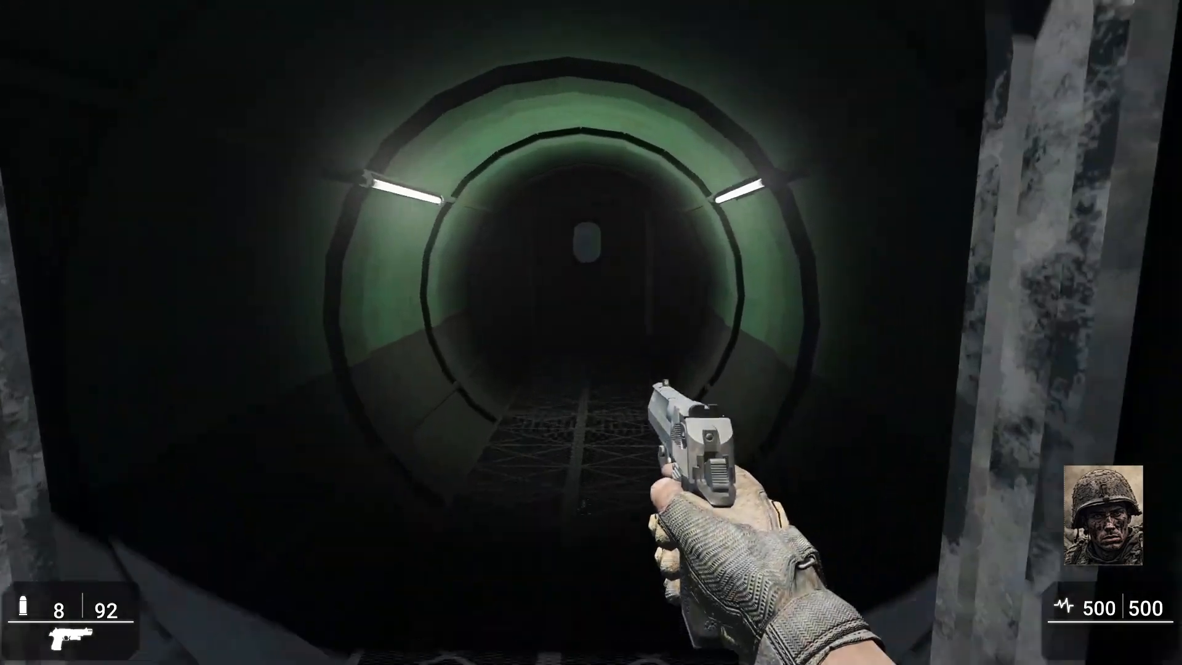
key("w")
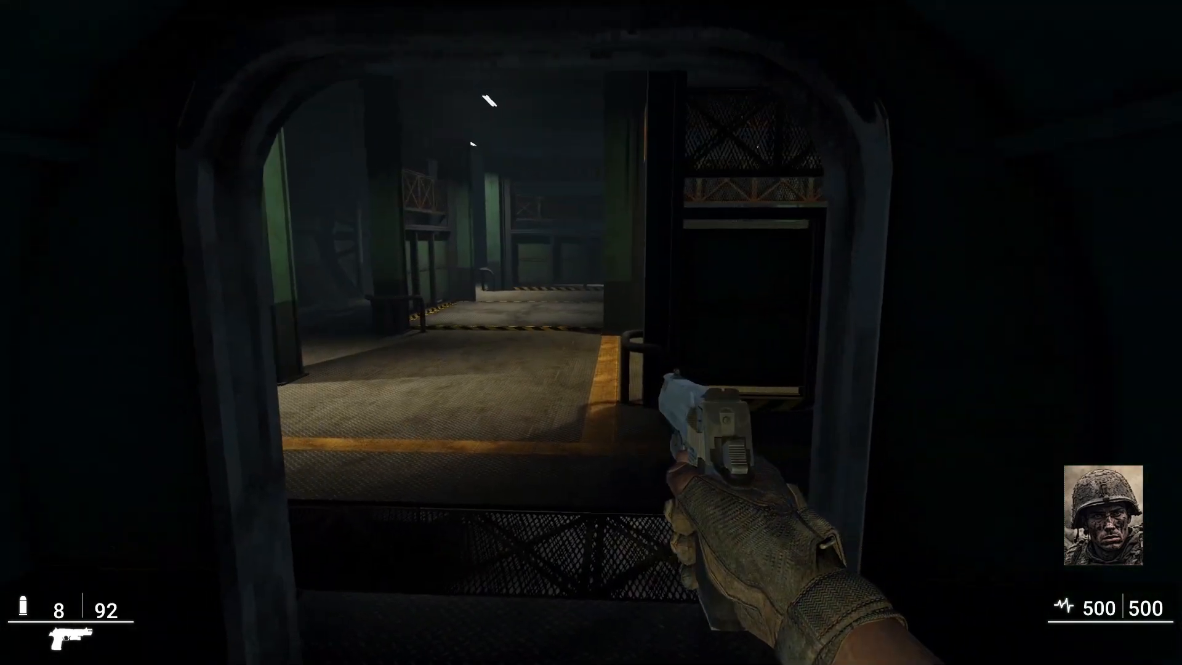
key("w")
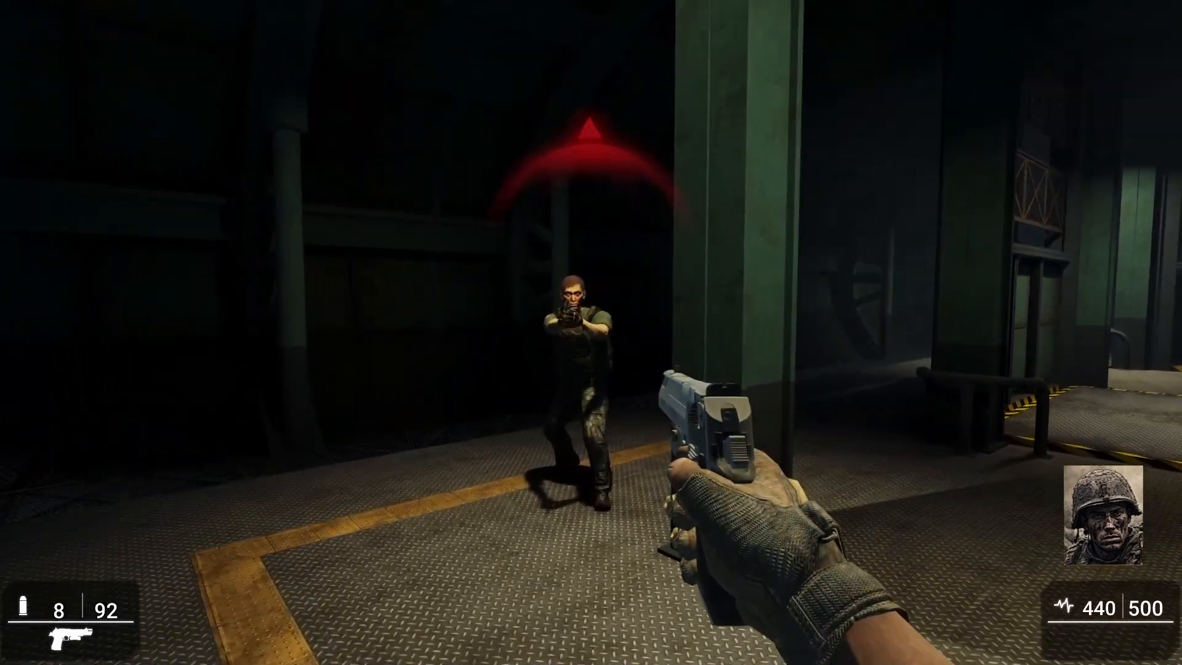
Move around the enemies in the test level and take damage to watch the on-screen soldier portrait respond to health
key("s")
key("d")
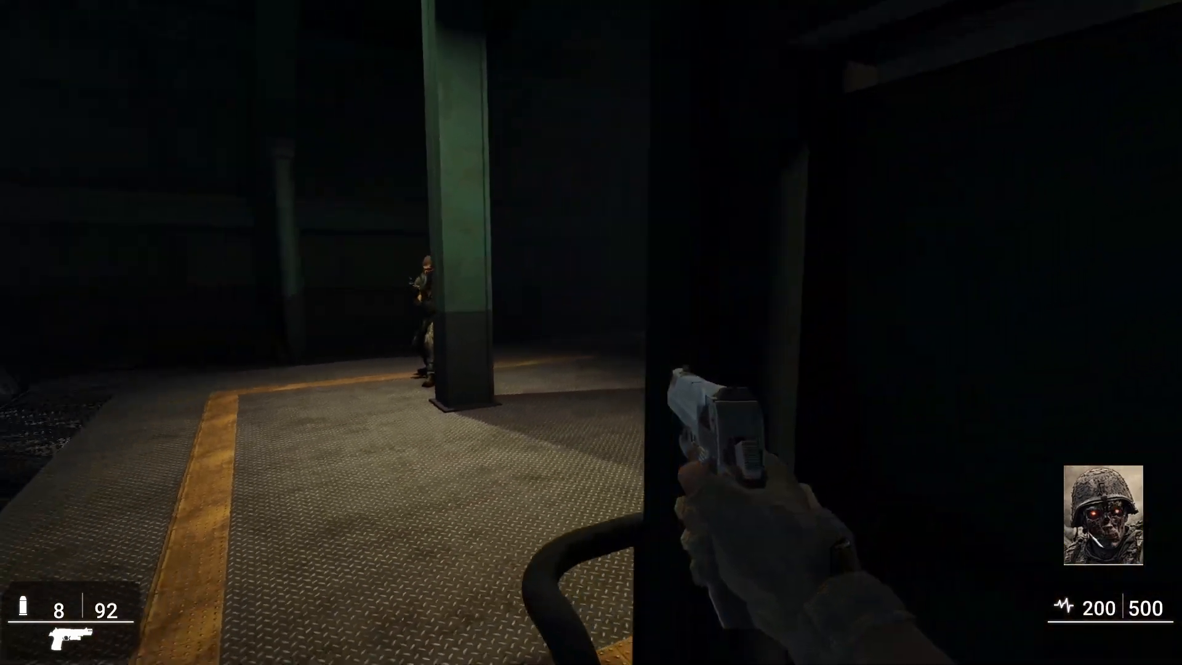
key("a")
key("s")
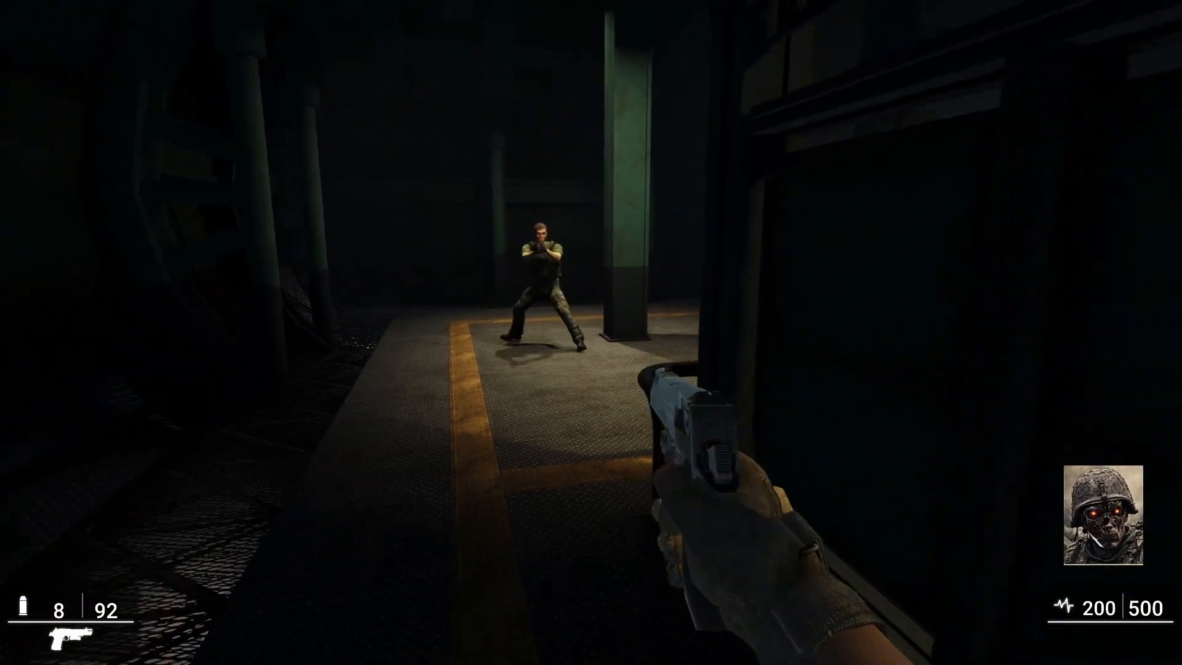
key("d")
key("w")
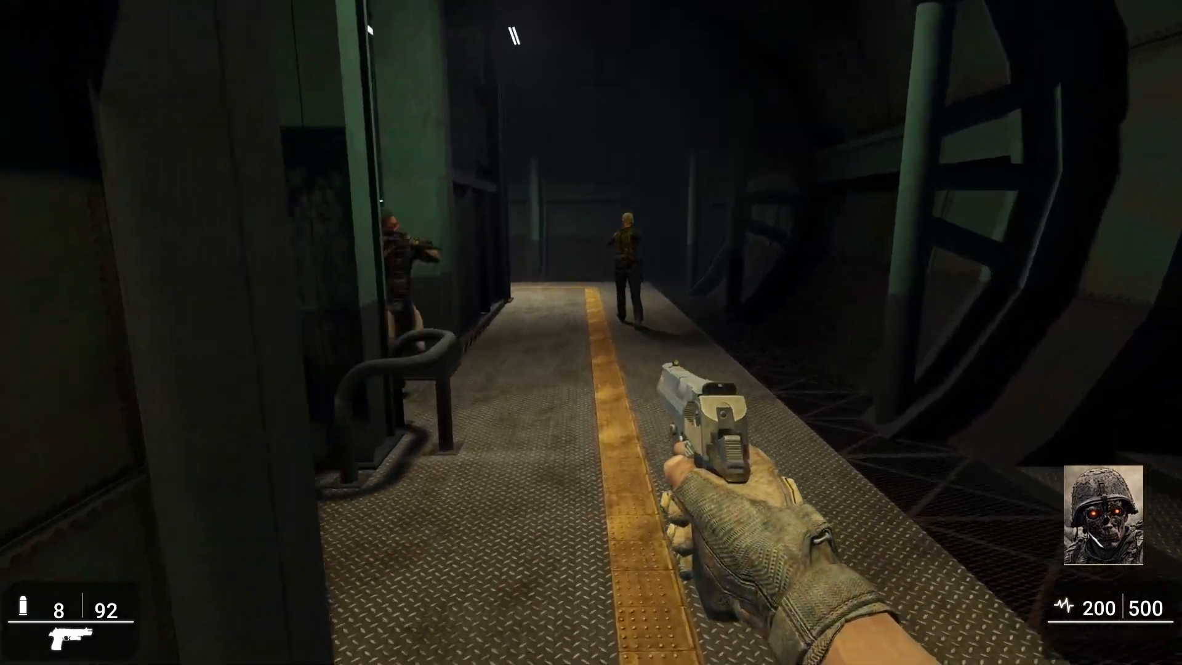
key("a")
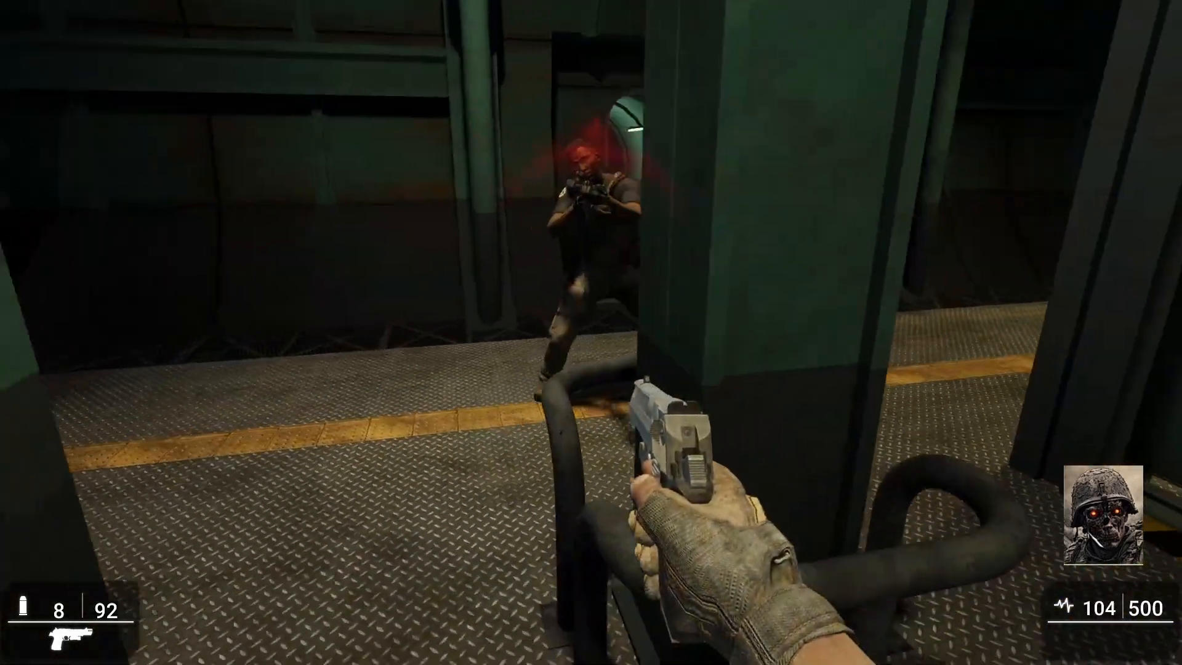
key("s")
key("s")
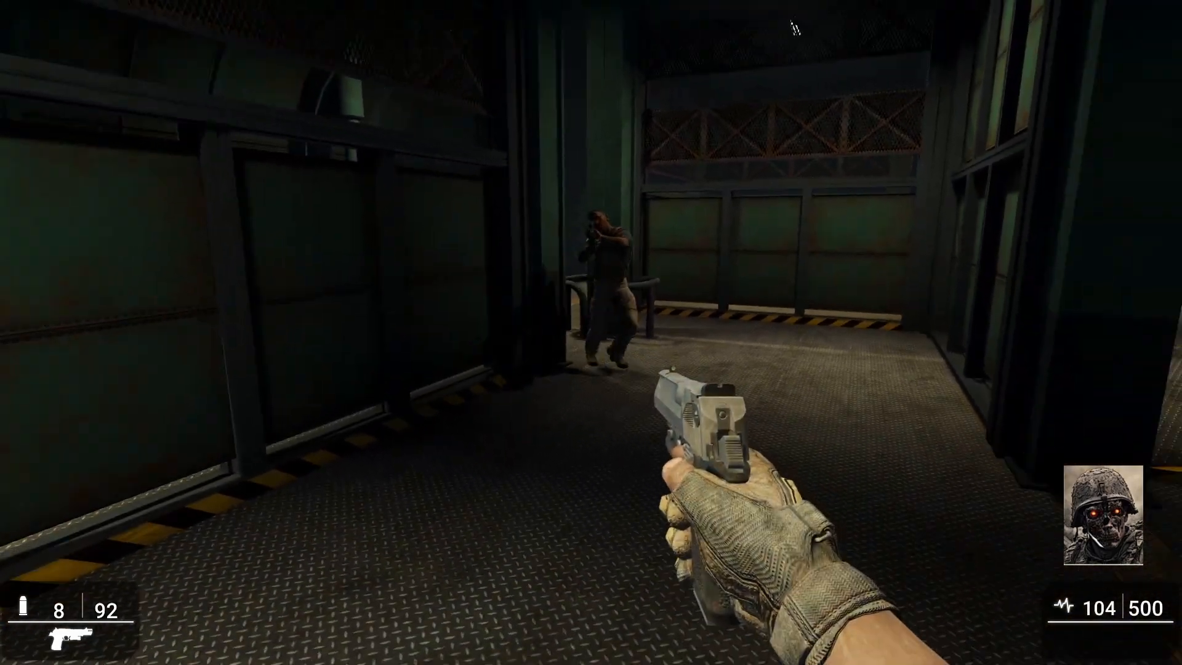
key("d")
key("w")
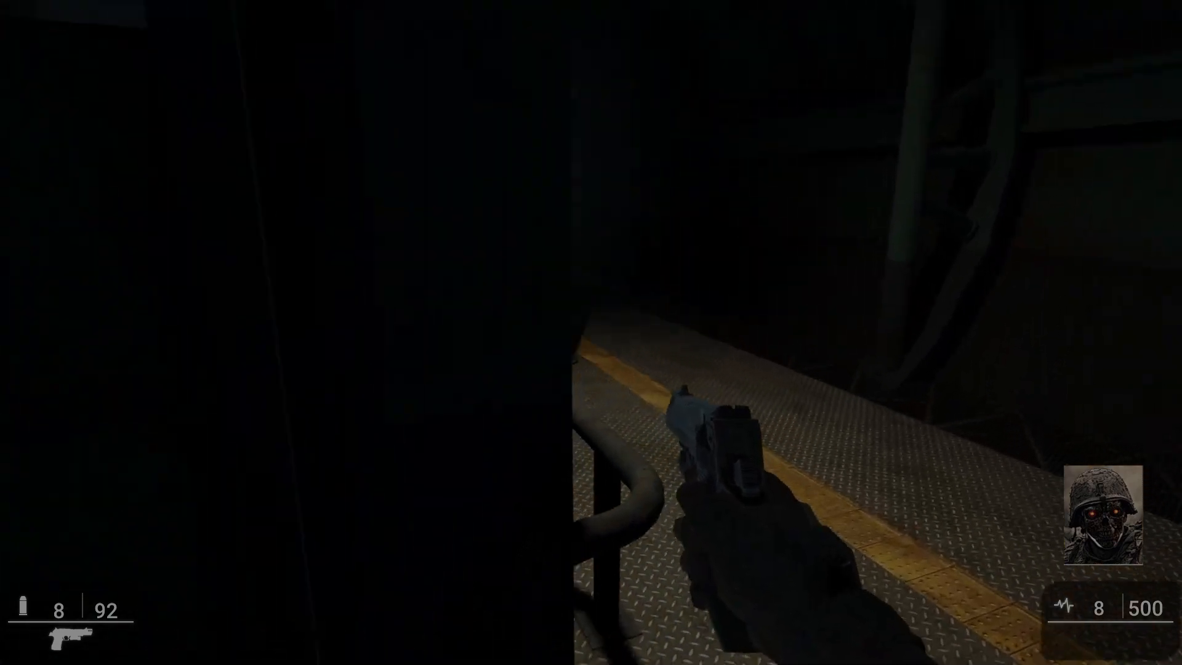
key("w")
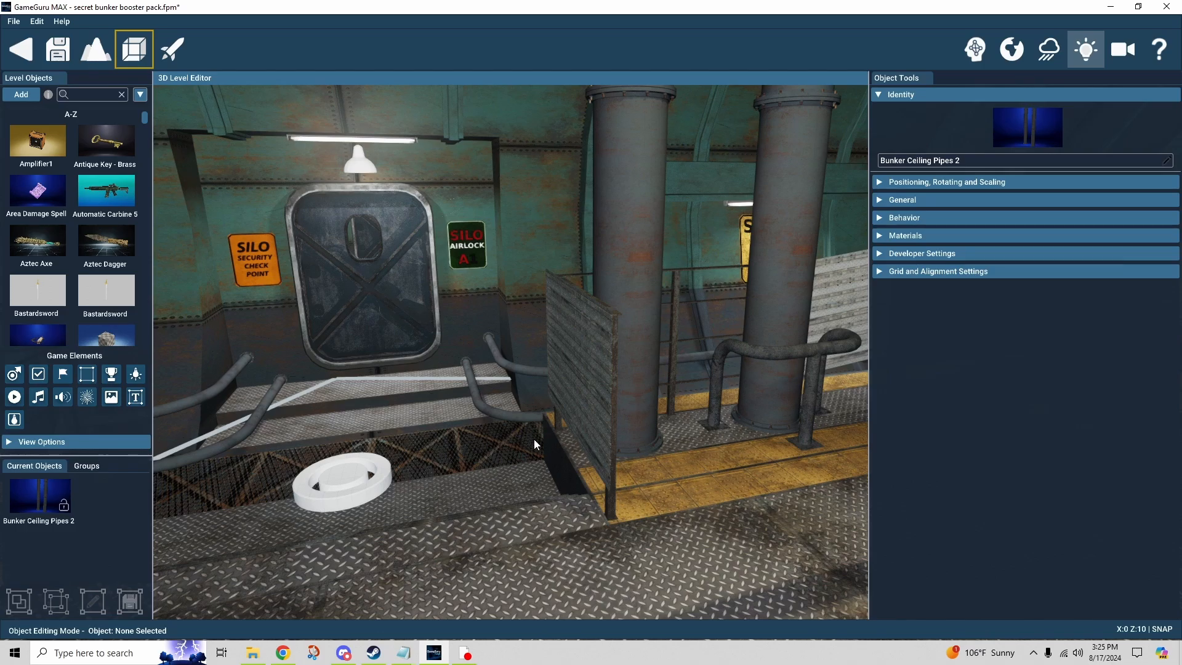
In the level editor, select the Bunker Ceiling Pipes 2 object near the silo airlock and show its behavior settings
key("s")
mouse_move(591, 462)
right_mouse_down()
mouse_move(492, 472)
mouse_move(560, 477)
mouse_move(543, 473)
mouse_move(562, 443)
right_mouse_up()
key("d")
key("w")
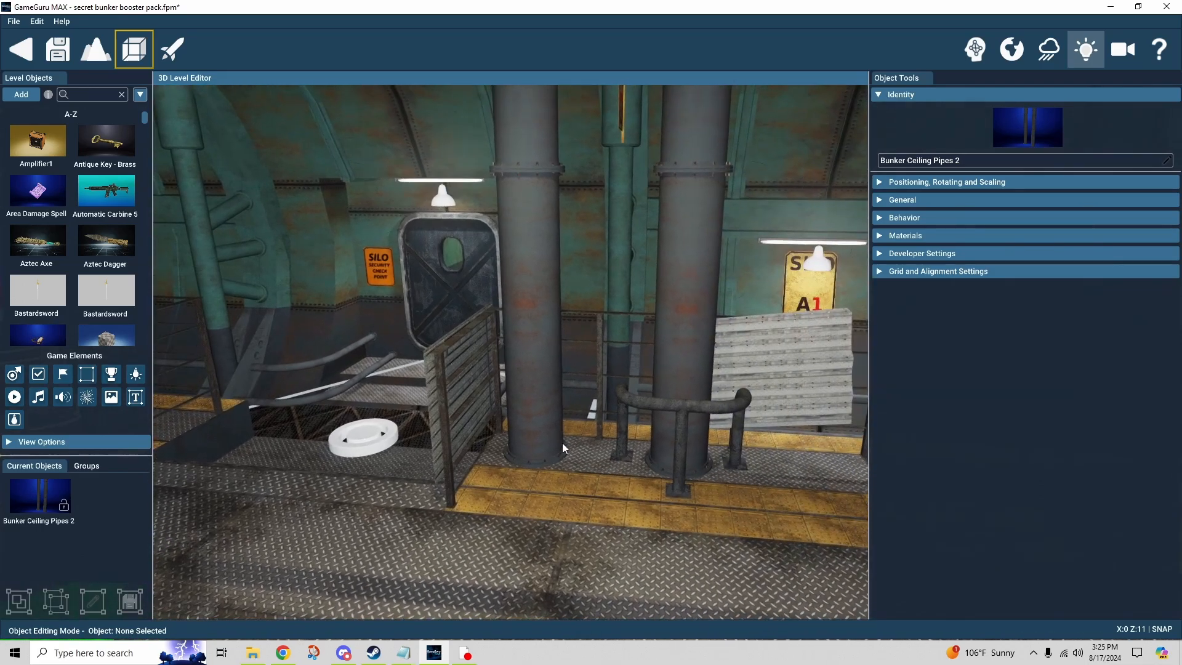
left_click(535, 308)
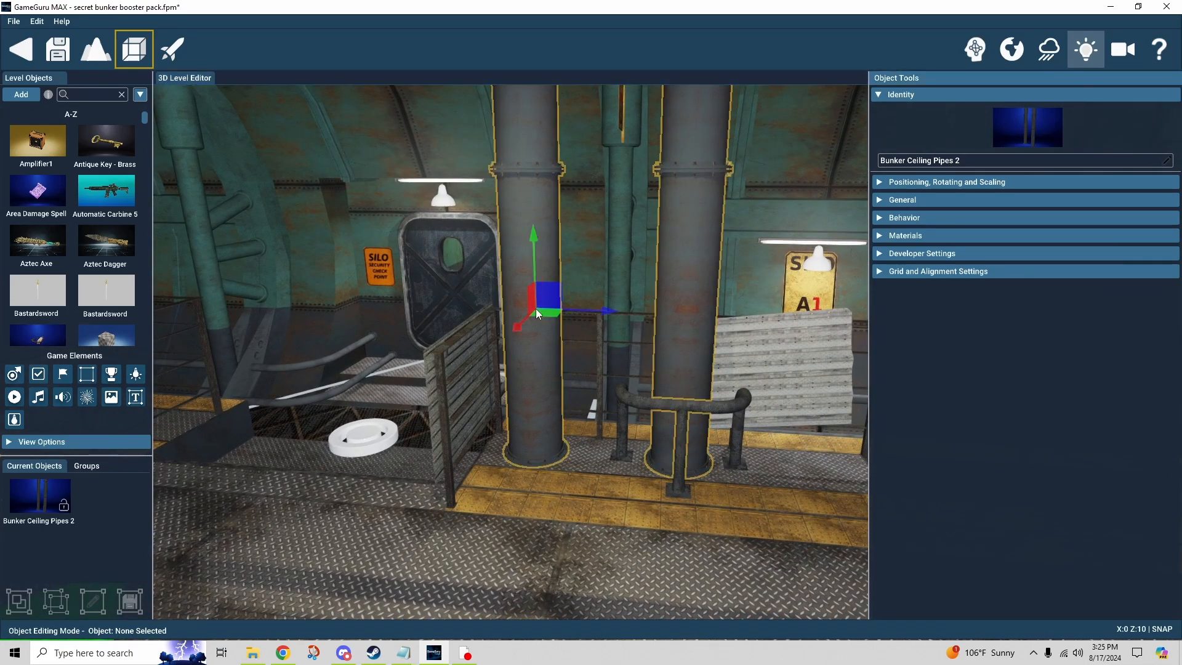
left_click(889, 218)
key("d")
mouse_move(764, 403)
right_mouse_down()
mouse_move(667, 428)
mouse_move(677, 403)
mouse_move(711, 389)
right_mouse_up()
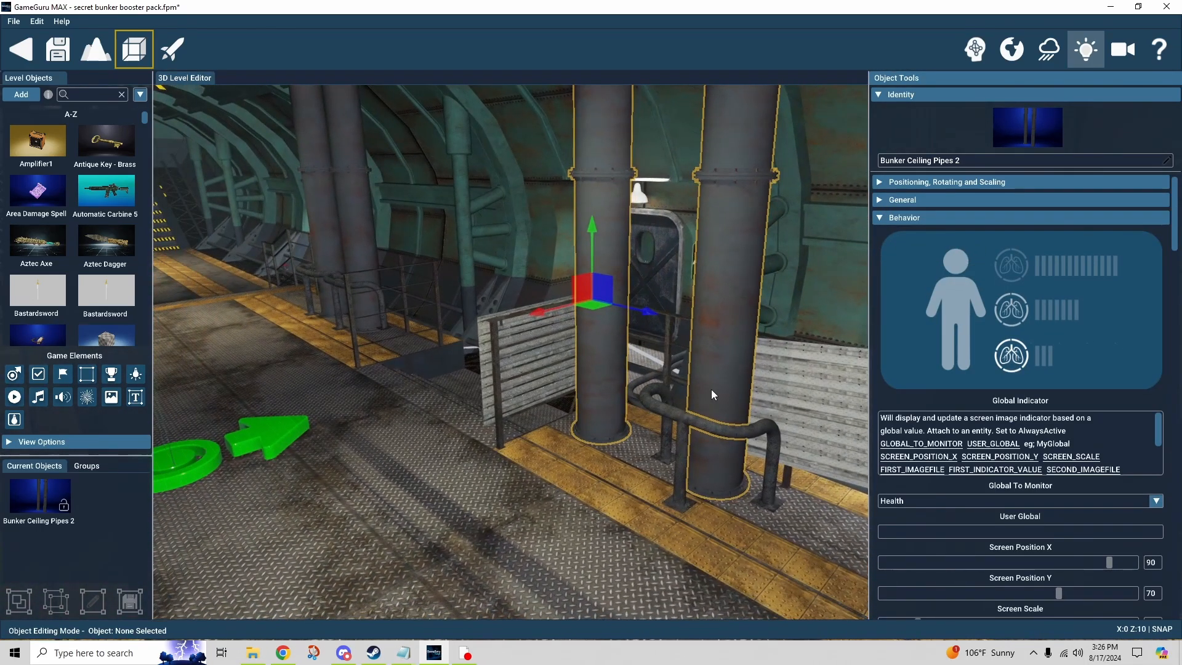
Check the pipes' general settings, including the Always Active option, and return to their behavior settings
left_click(881, 204)
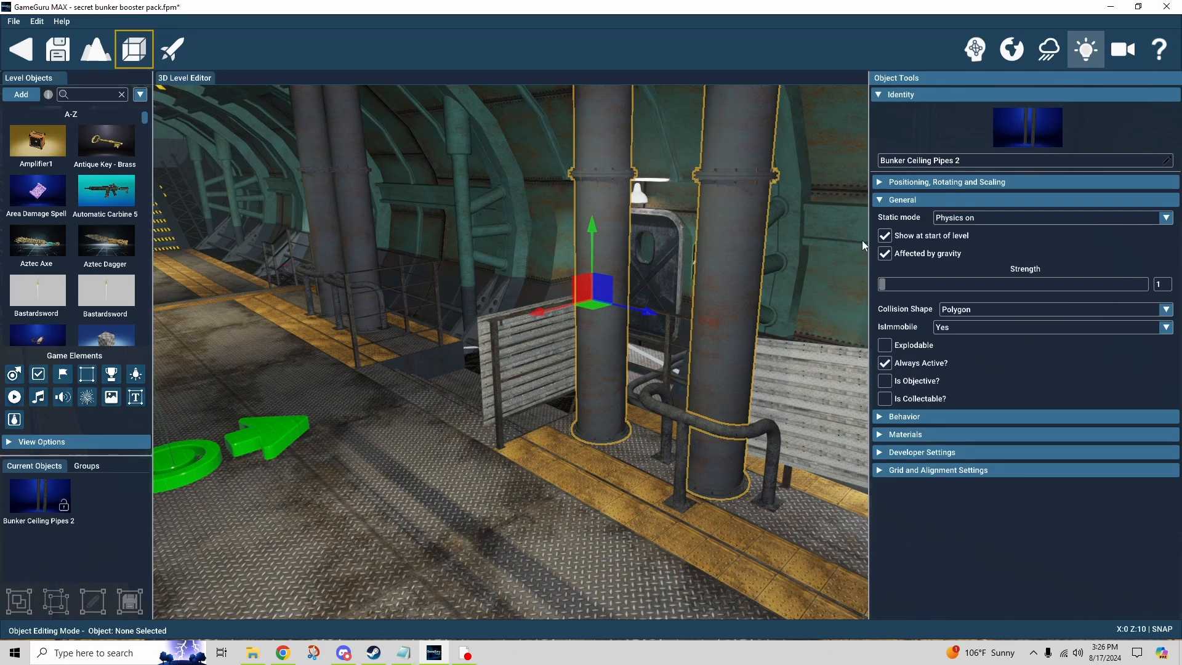
left_click(880, 200)
left_click(881, 217)
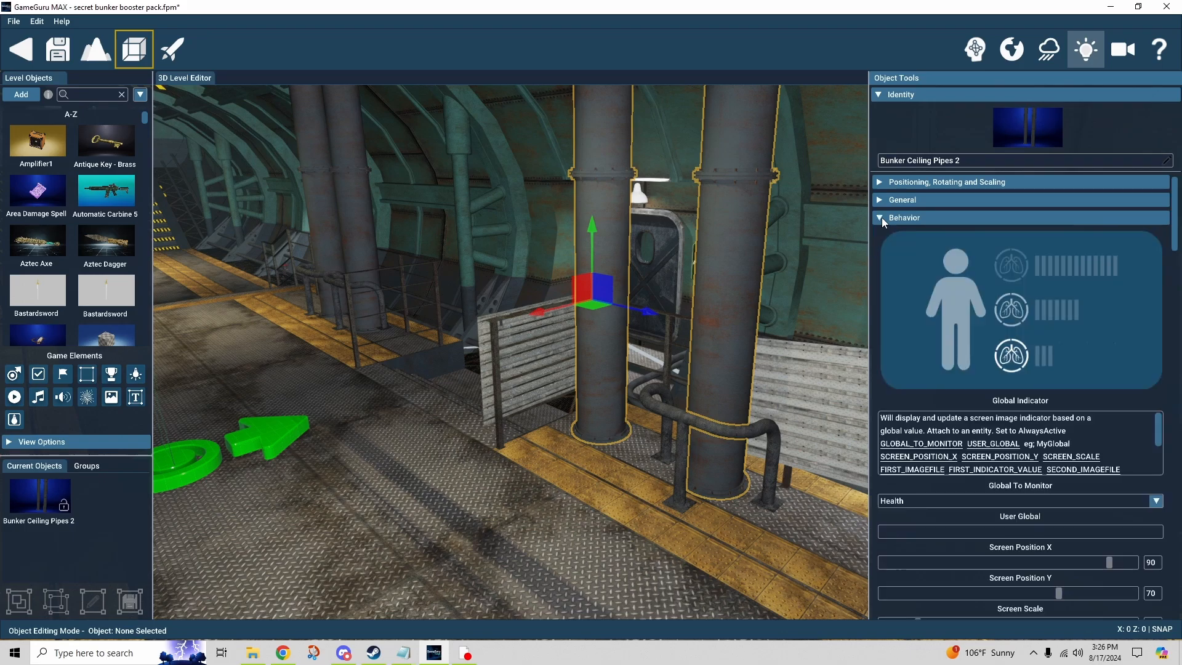
Examine the Global Indicator behavior's description and settings, including the choices offered for Global To Monitor
scroll(879, 251, "down", 3)
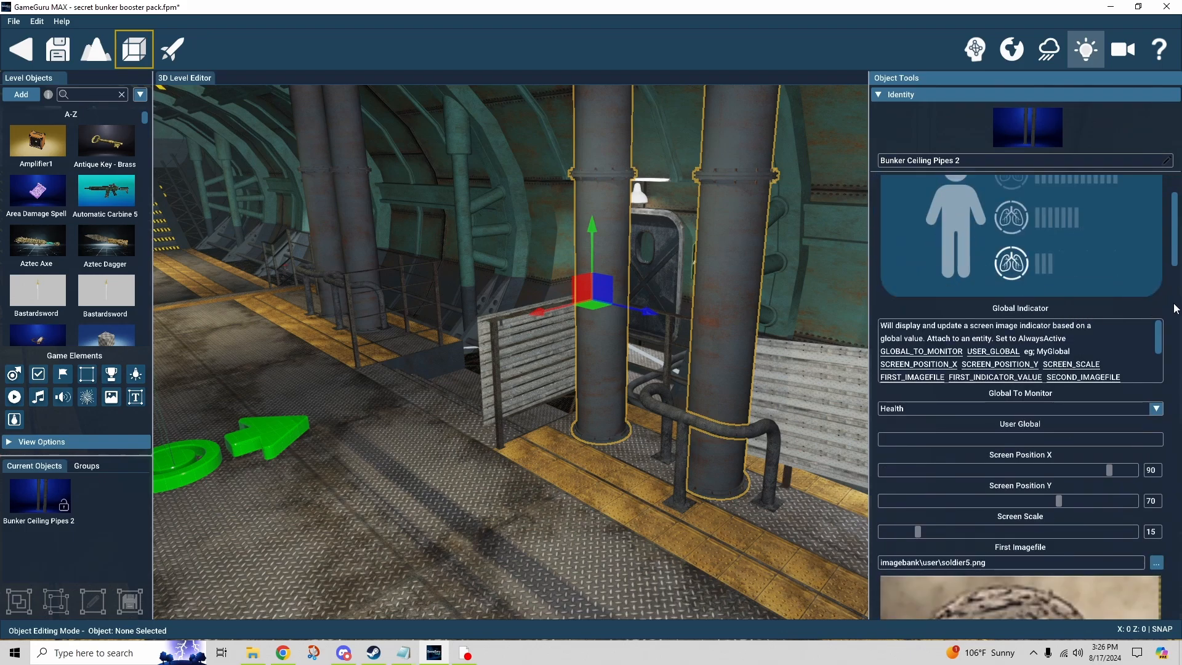
scroll(1176, 308, "up", 2)
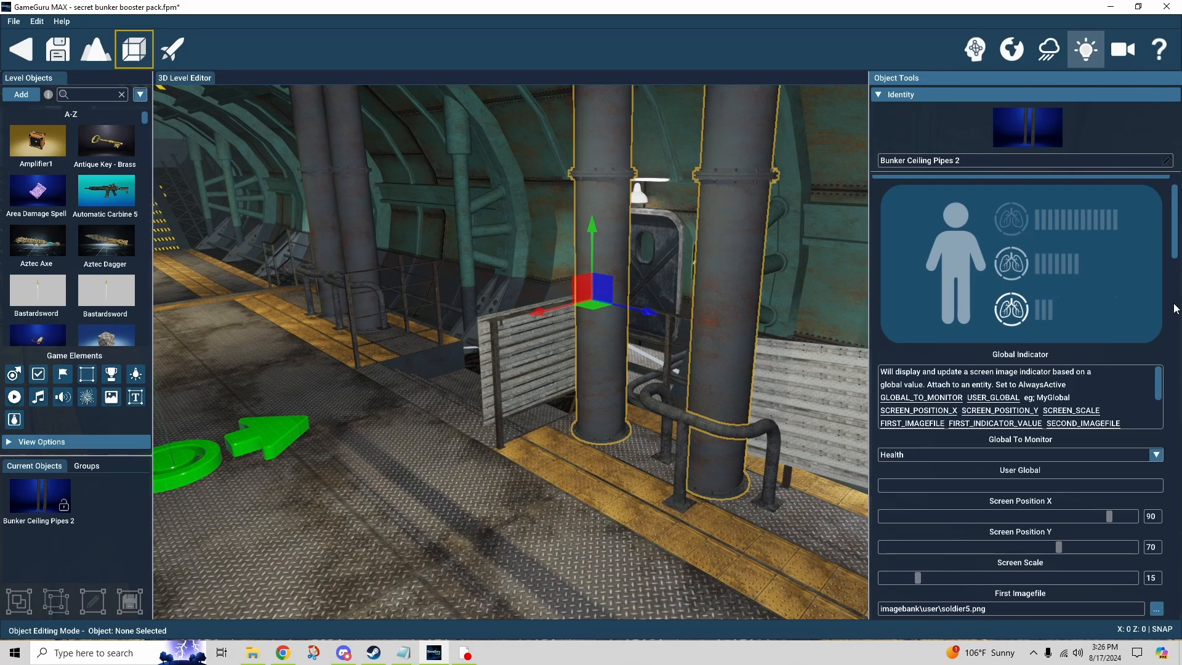
scroll(1174, 309, "down", 2)
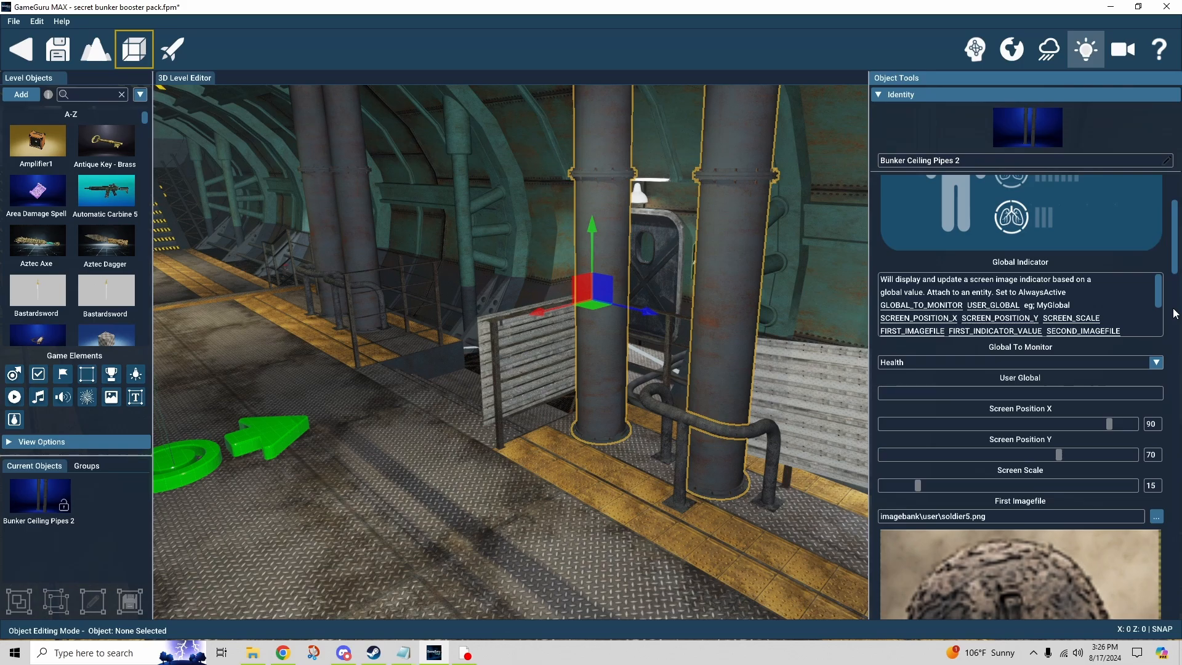
scroll(1174, 313, "down", 3)
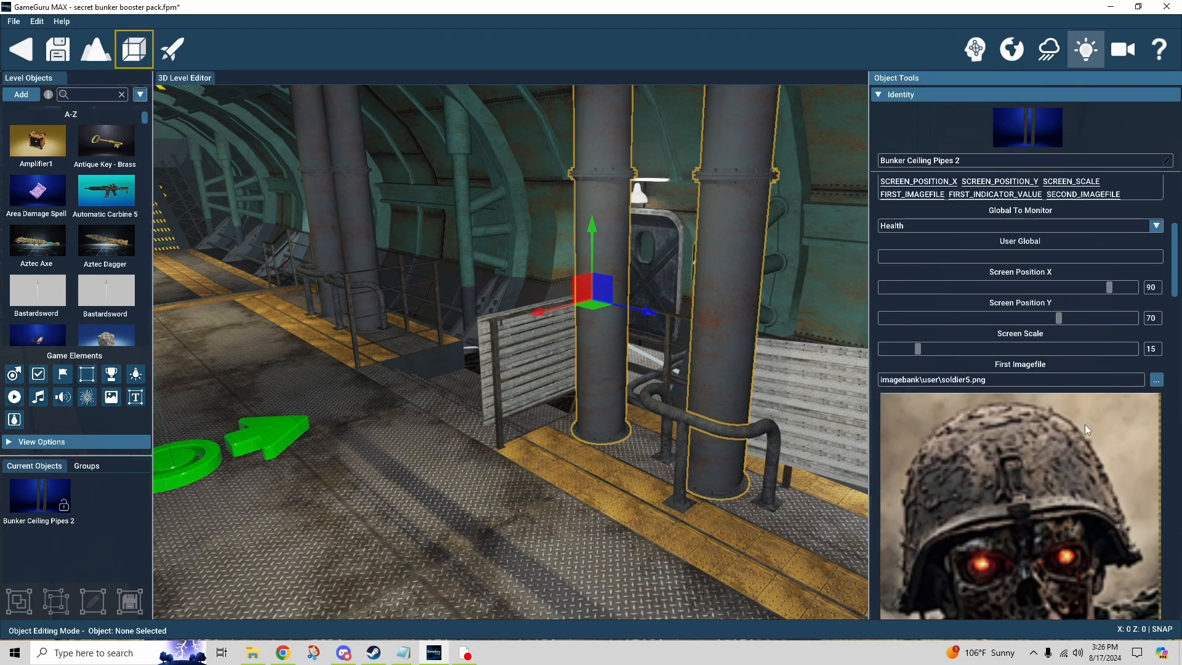
scroll(1171, 368, "up", 2)
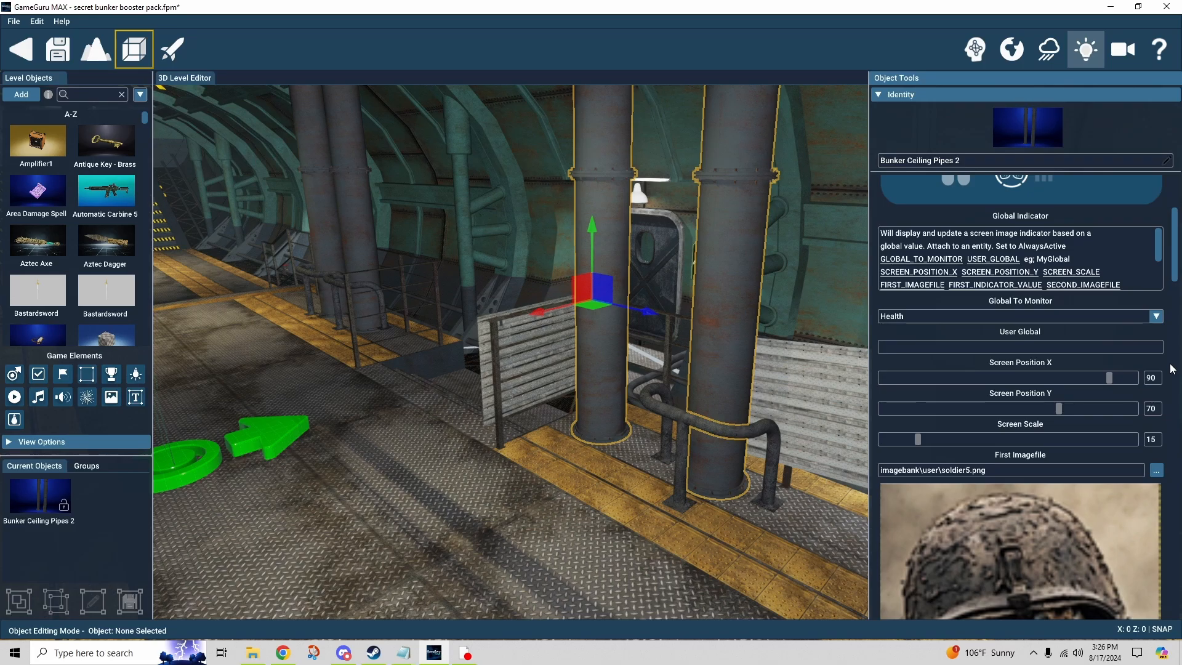
scroll(1171, 369, "up", 3)
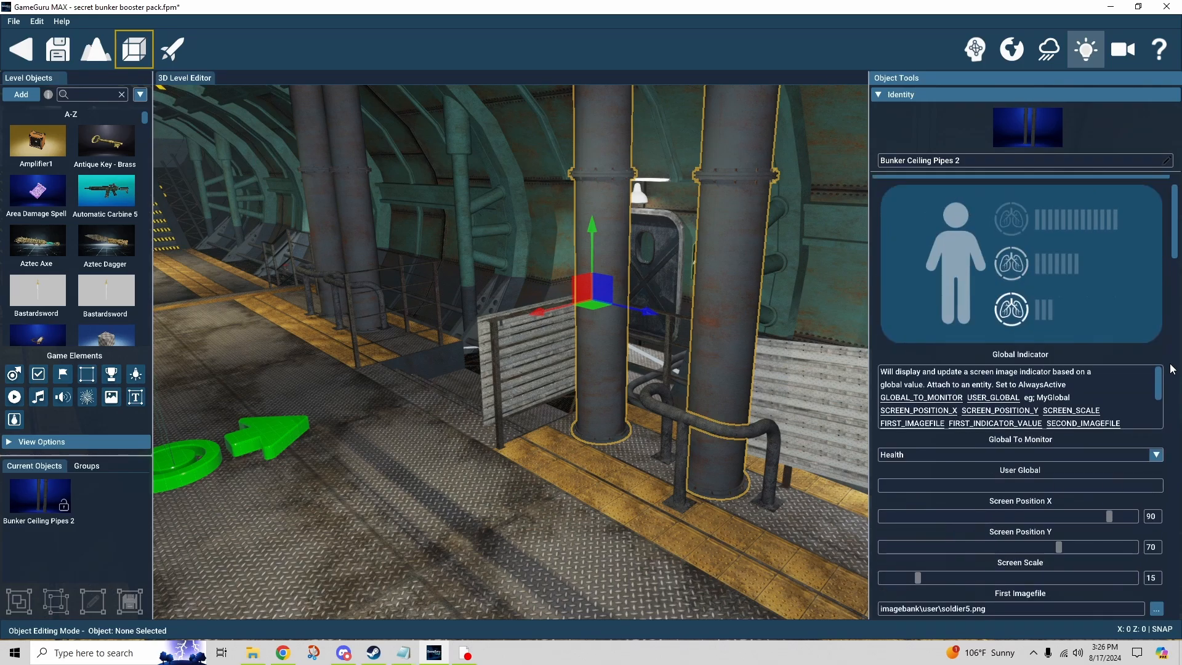
left_click(1014, 455)
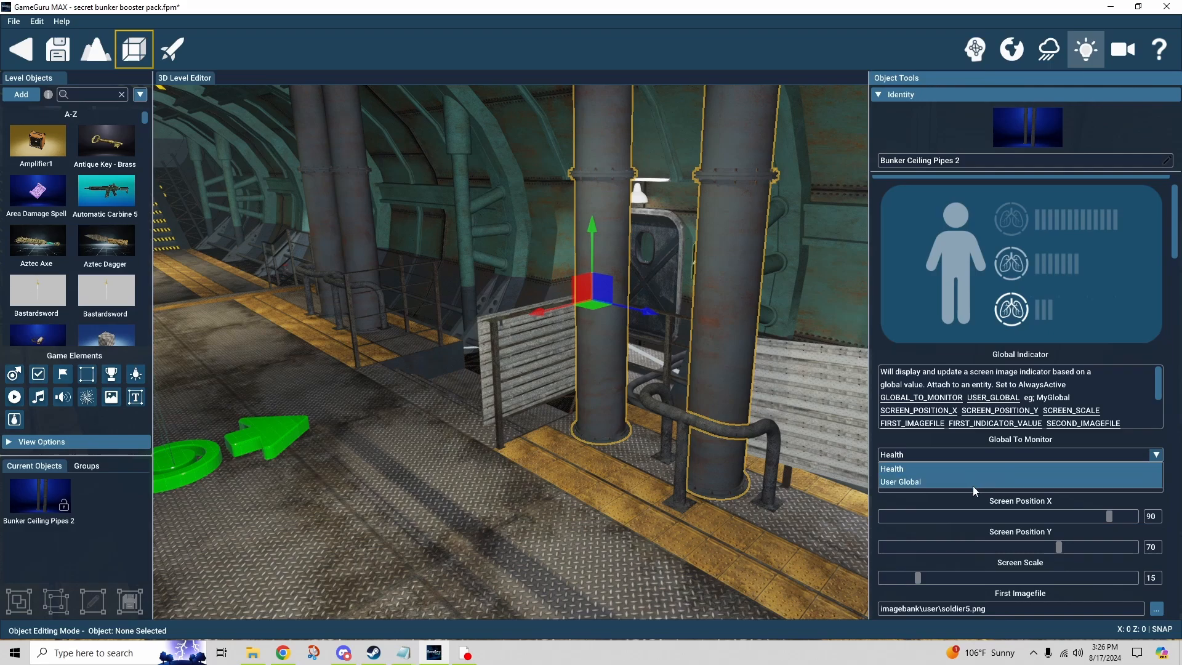
left_click(968, 442)
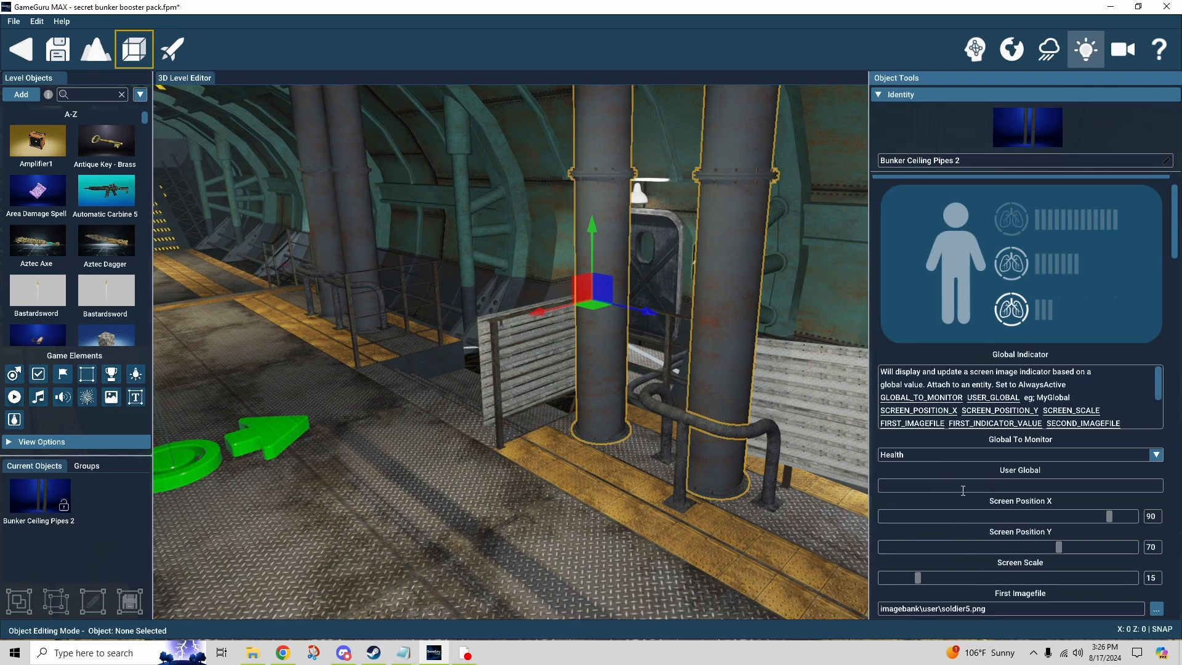
left_click(978, 456)
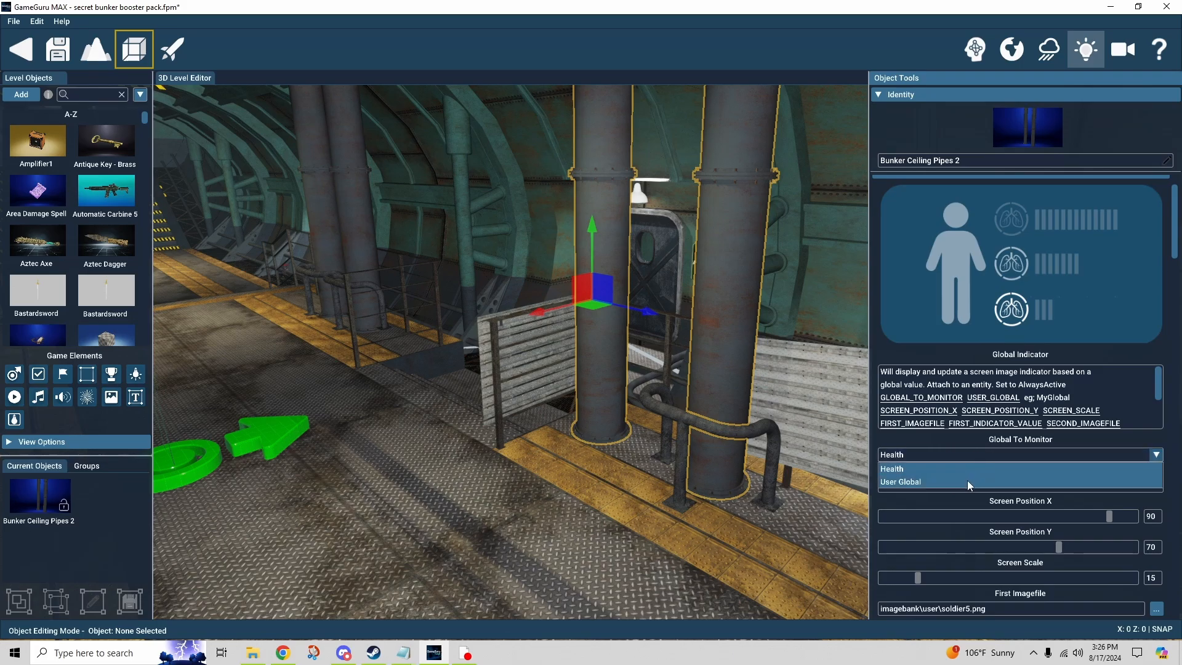
left_click(968, 466)
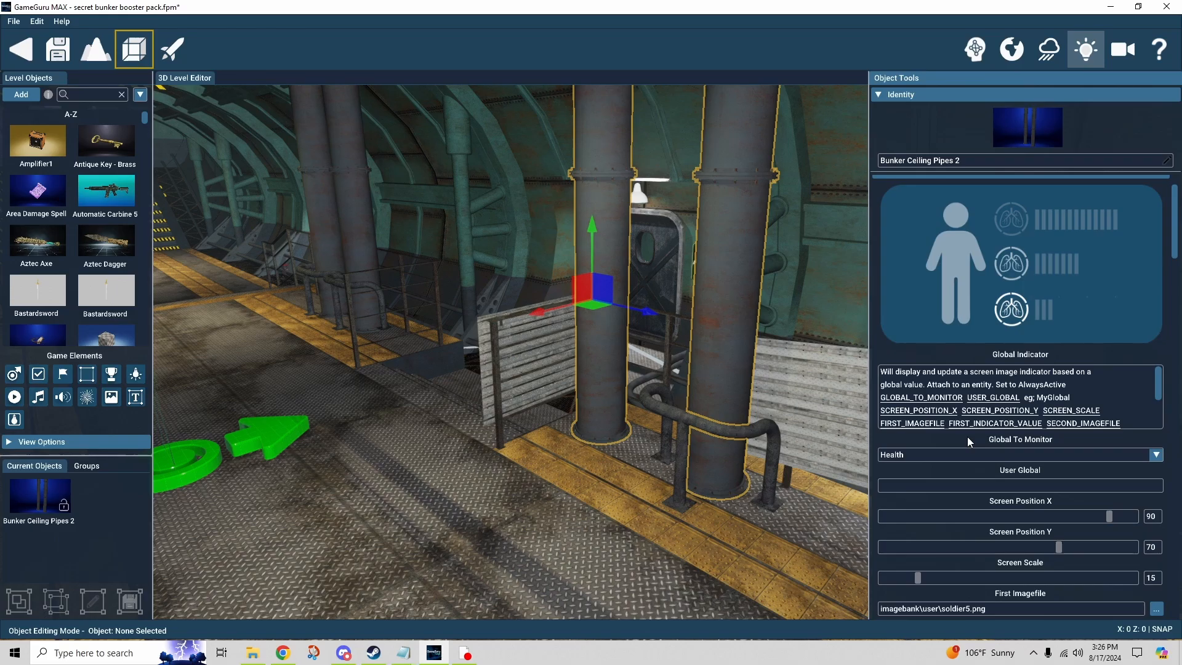
Examine the indicator's screen position, scale, and each of the five image files with its indicator value
scroll(1169, 453, "down", 3)
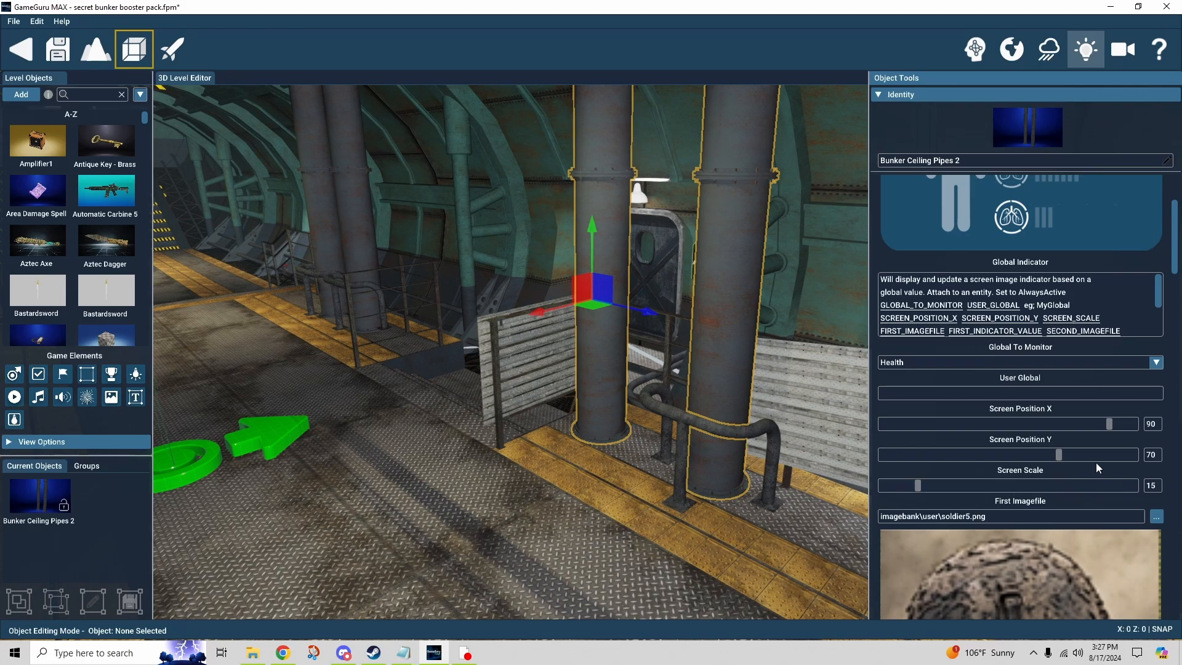
scroll(1168, 440, "down", 1)
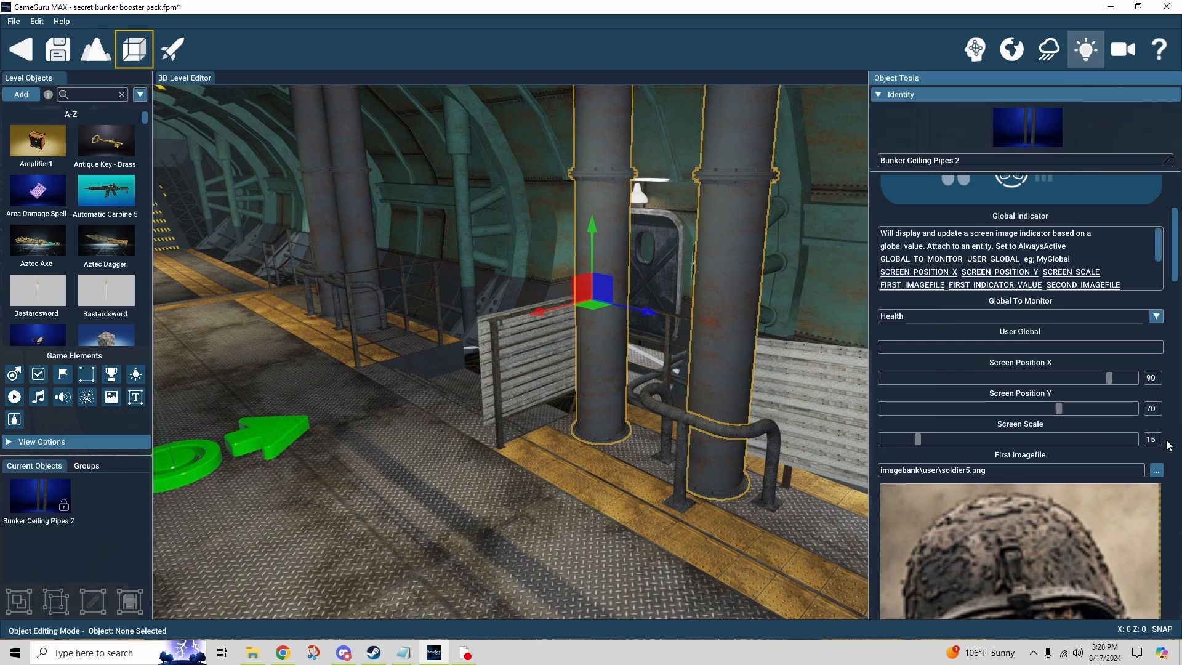
scroll(1168, 444, "down", 3)
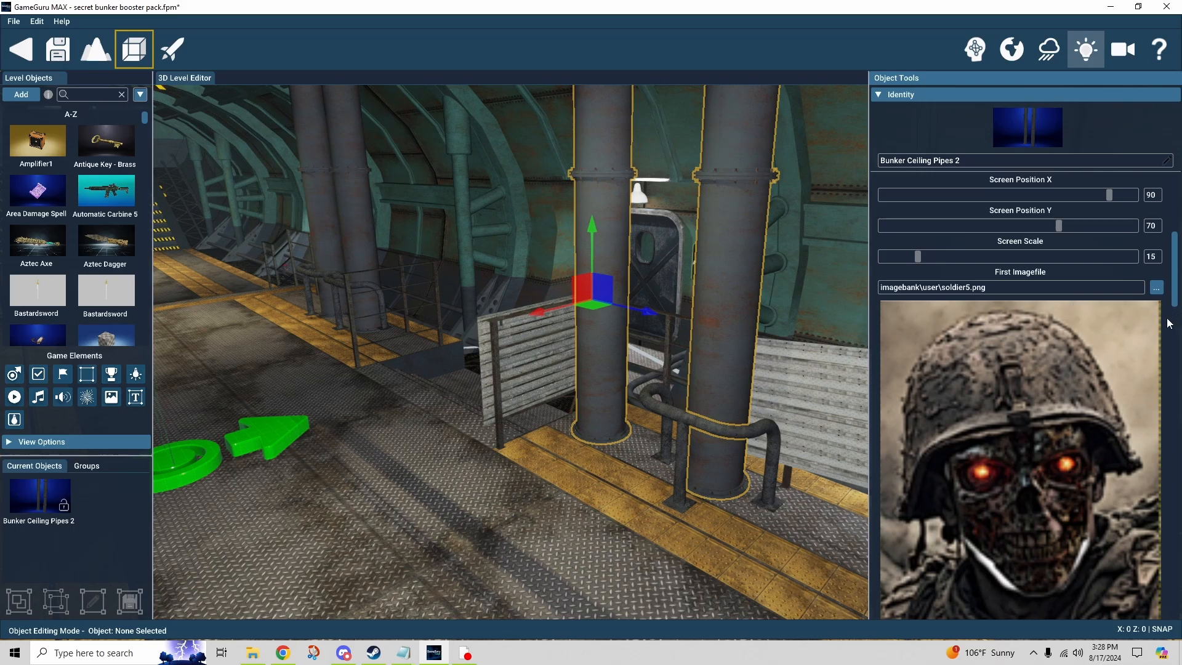
scroll(1169, 324, "down", 1)
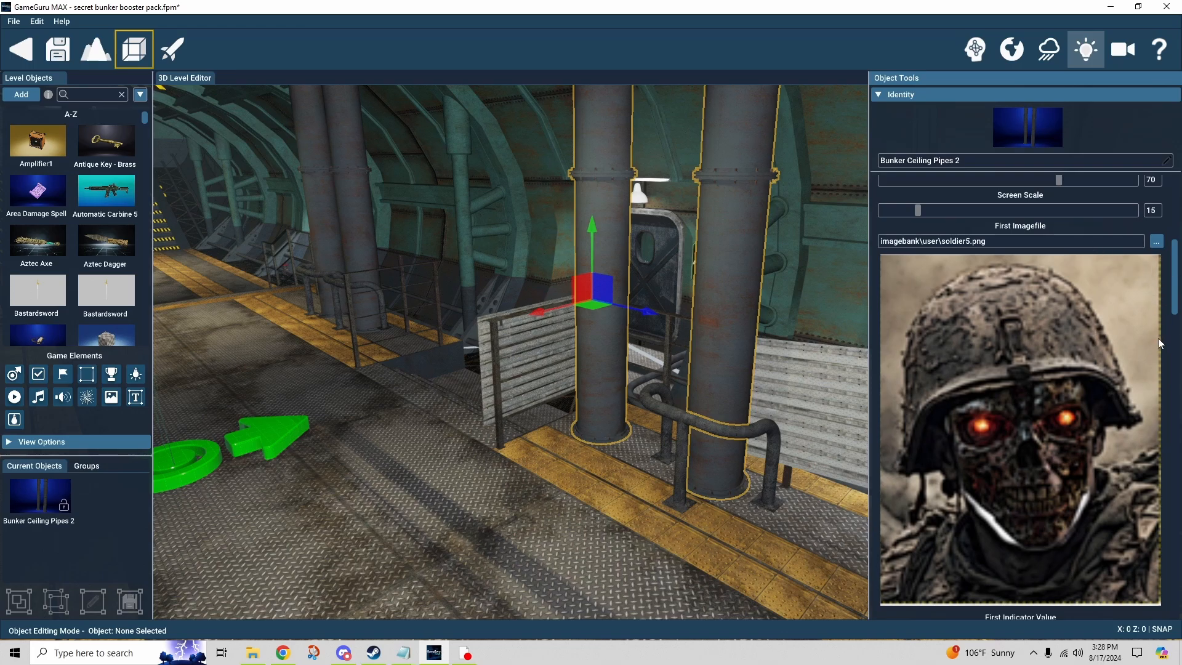
scroll(1164, 348, "down", 5)
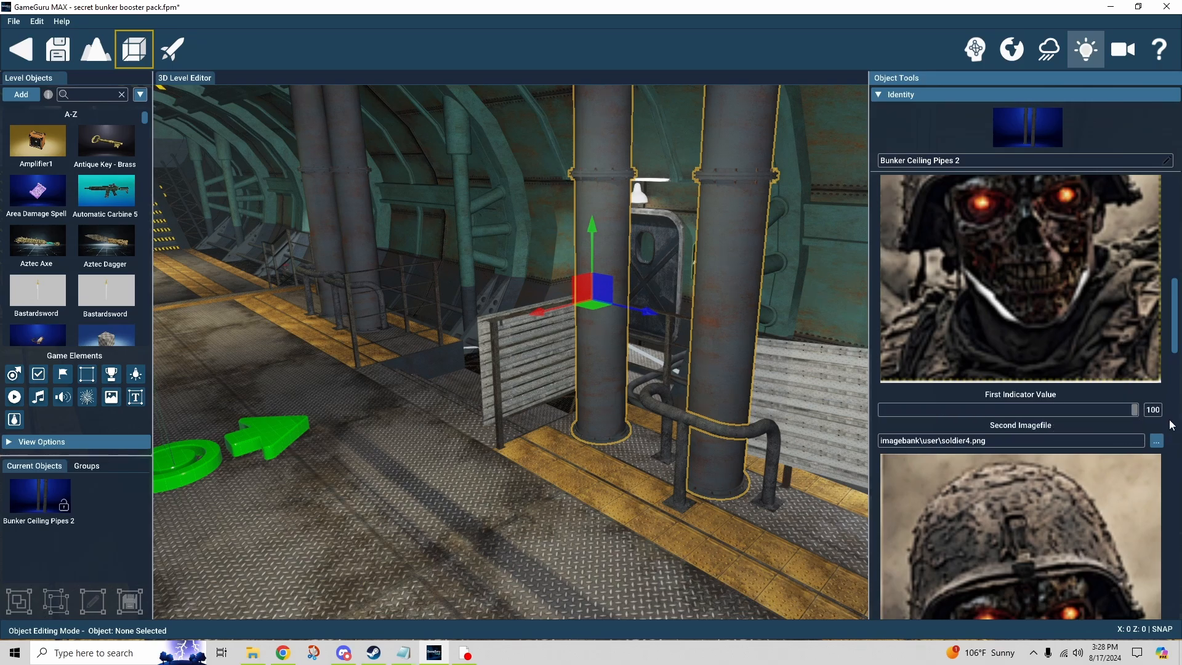
scroll(1173, 426, "down", 3)
scroll(1173, 426, "down", 5)
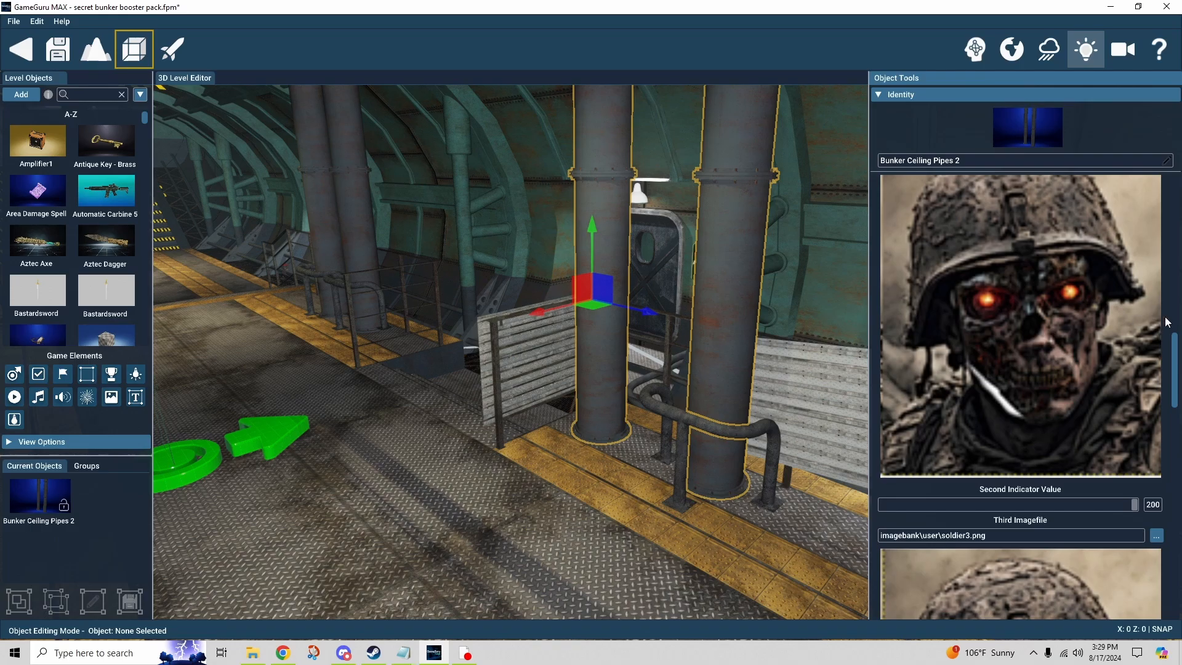
scroll(1144, 317, "down", 5)
scroll(1169, 325, "down", 2)
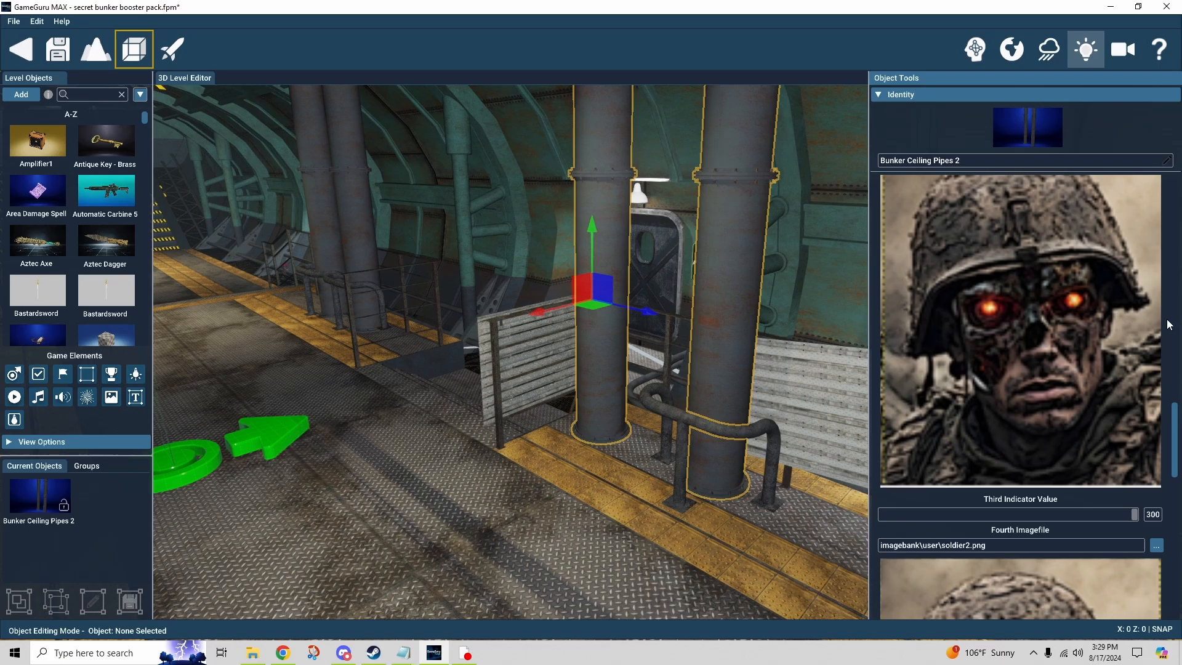
scroll(1169, 324, "down", 10)
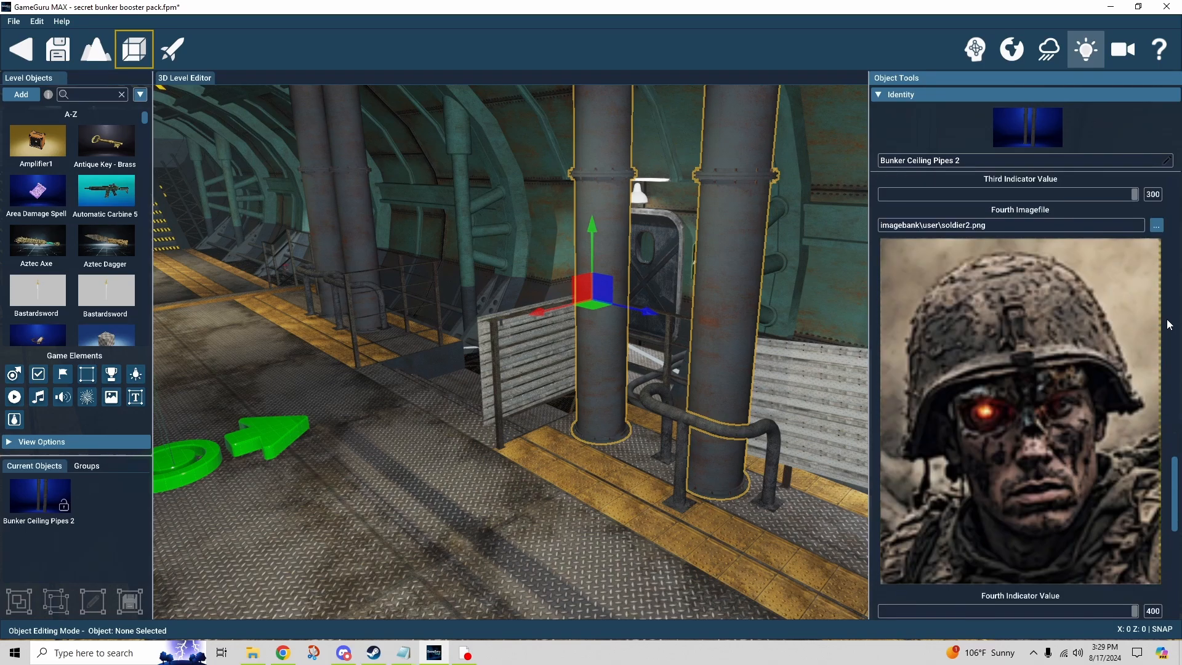
scroll(1169, 324, "down", 3)
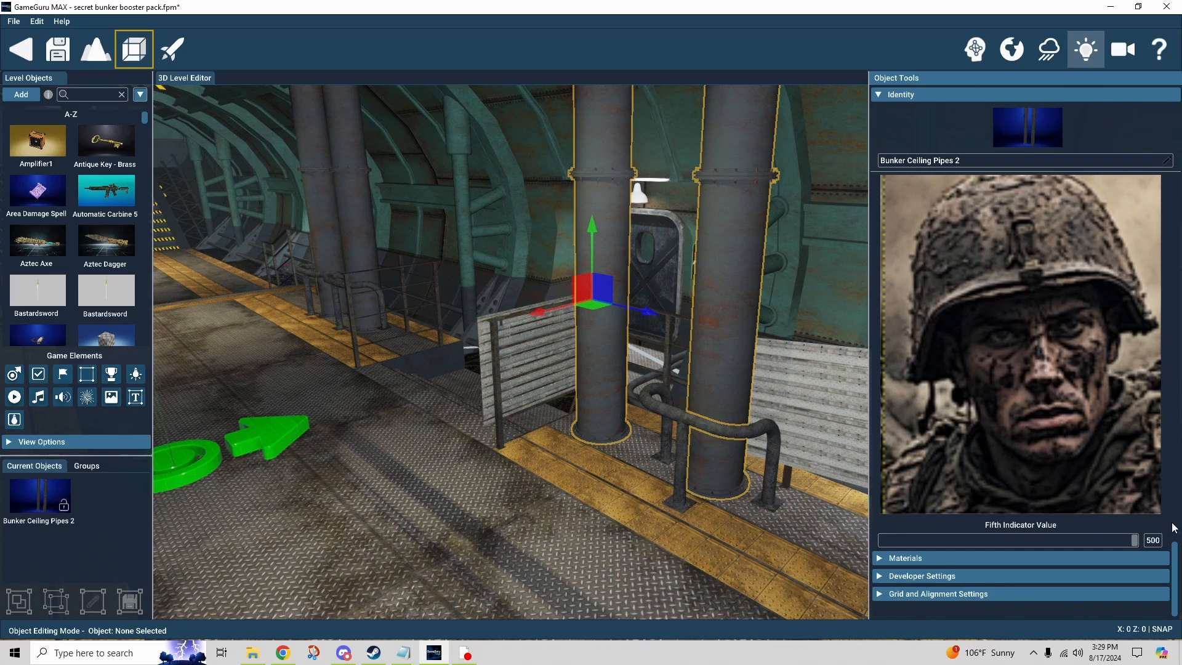
Review the Global Indicator's image files and indicator values from the fifth back to the first, then its screen placement and monitored global
scroll(1171, 493, "up", 13)
scroll(1170, 492, "up", 3)
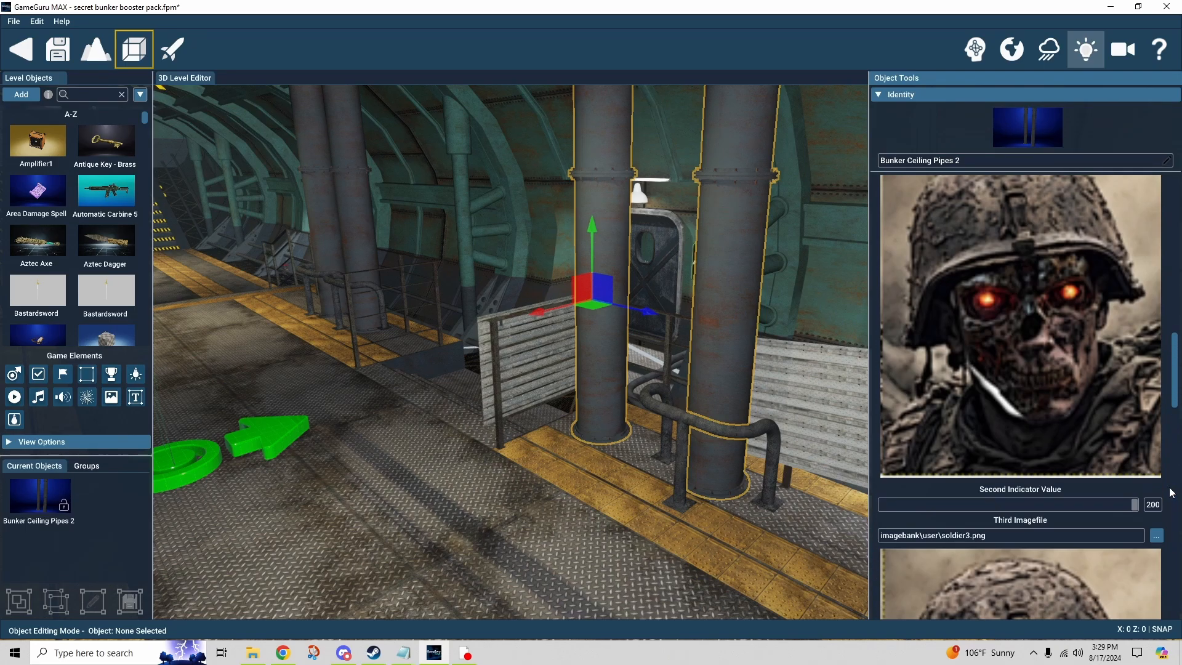
scroll(1171, 492, "up", 5)
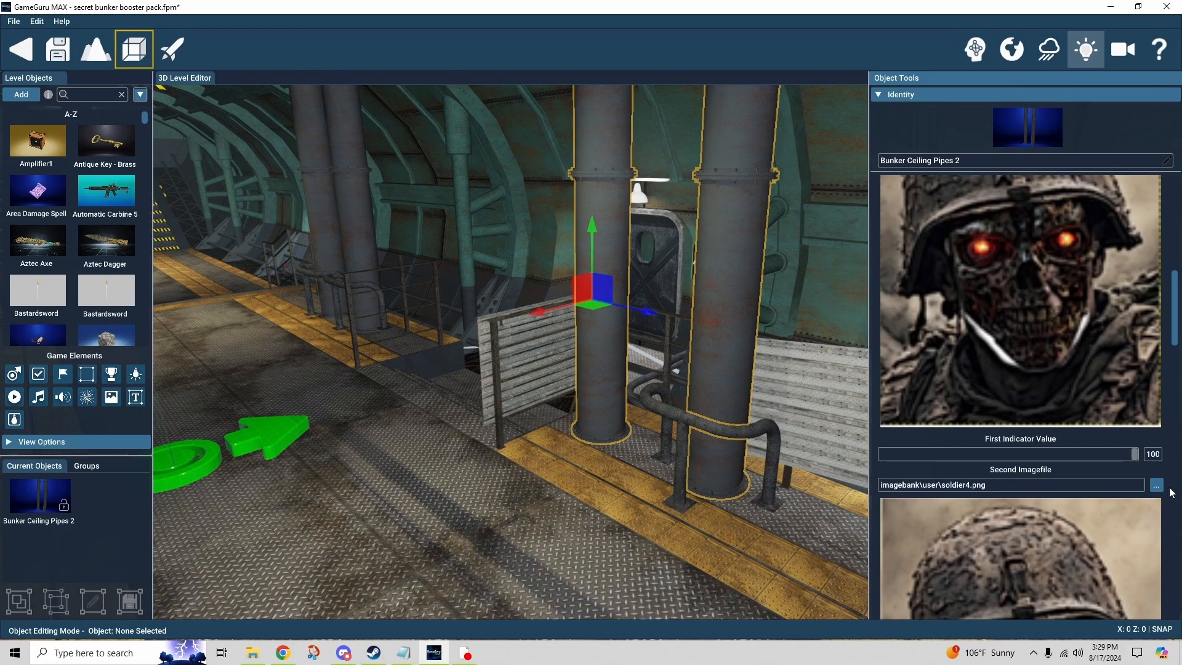
scroll(1171, 492, "up", 3)
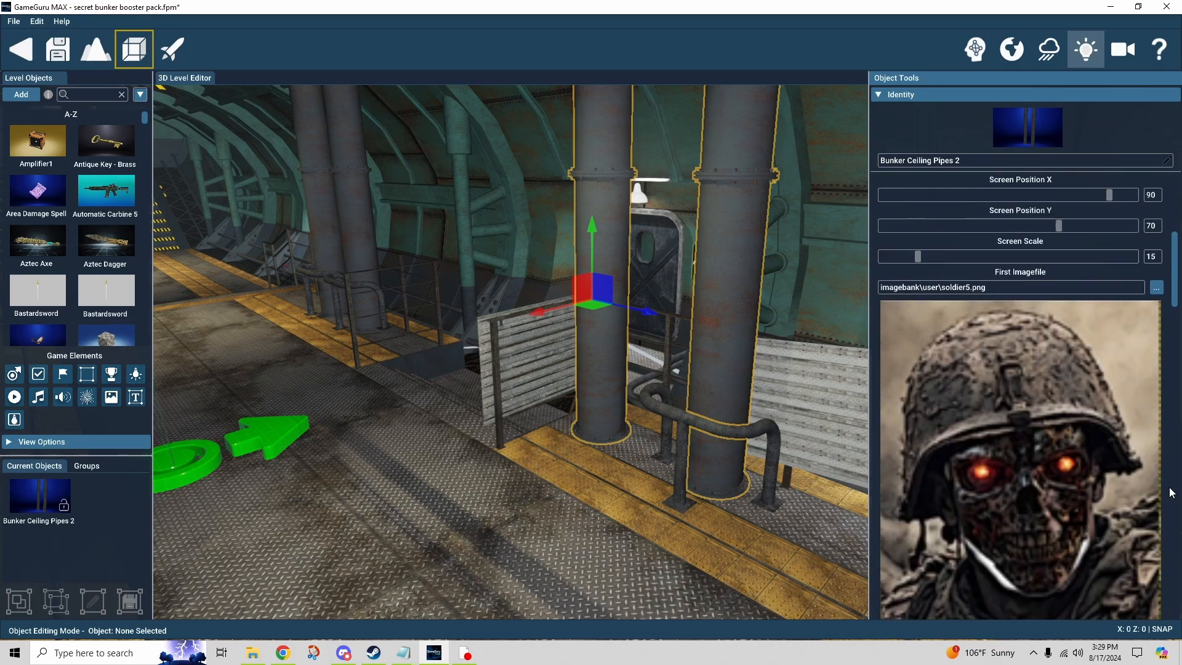
scroll(1171, 492, "up", 5)
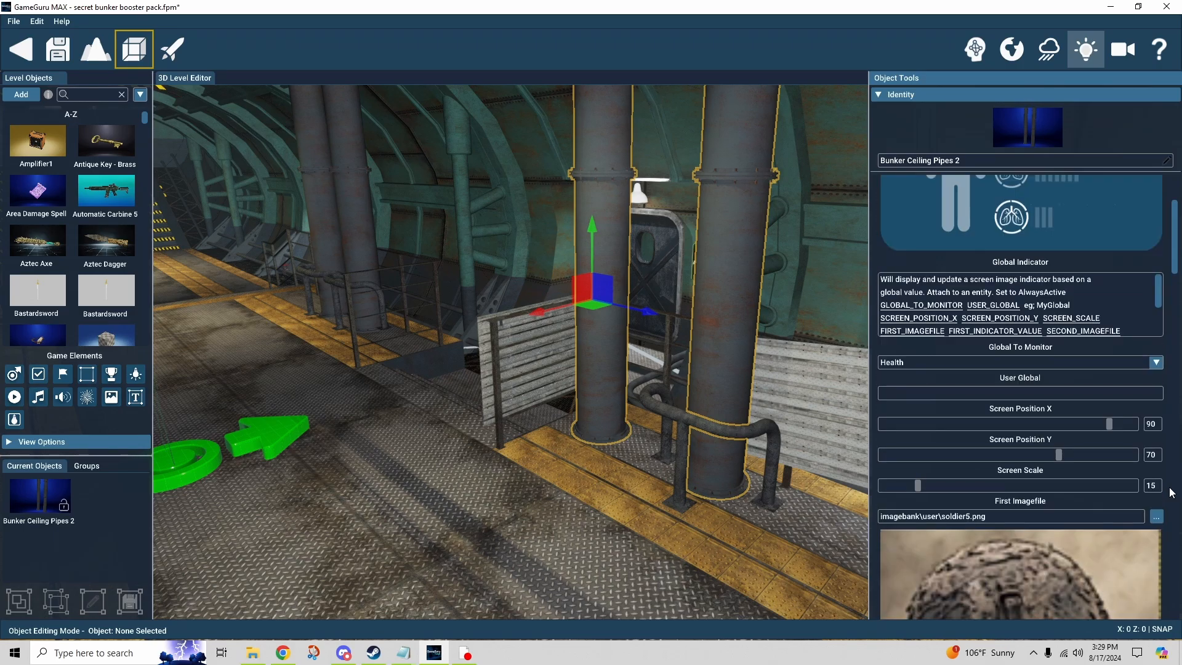
scroll(1170, 492, "up", 3)
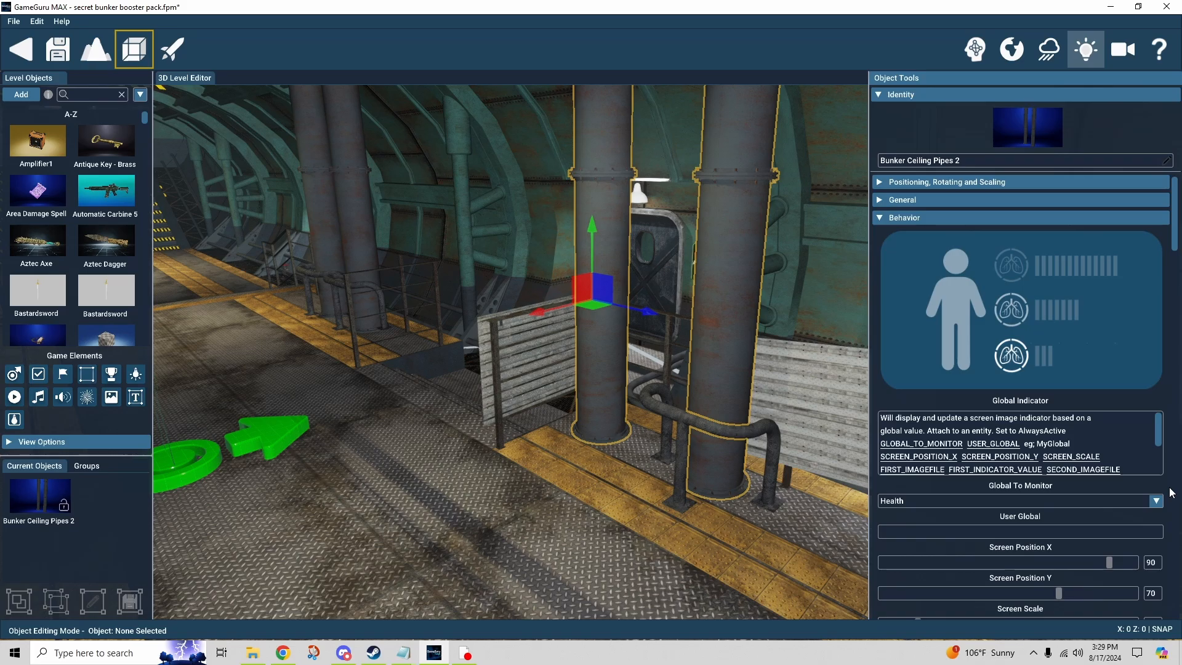
scroll(1171, 493, "down", 3)
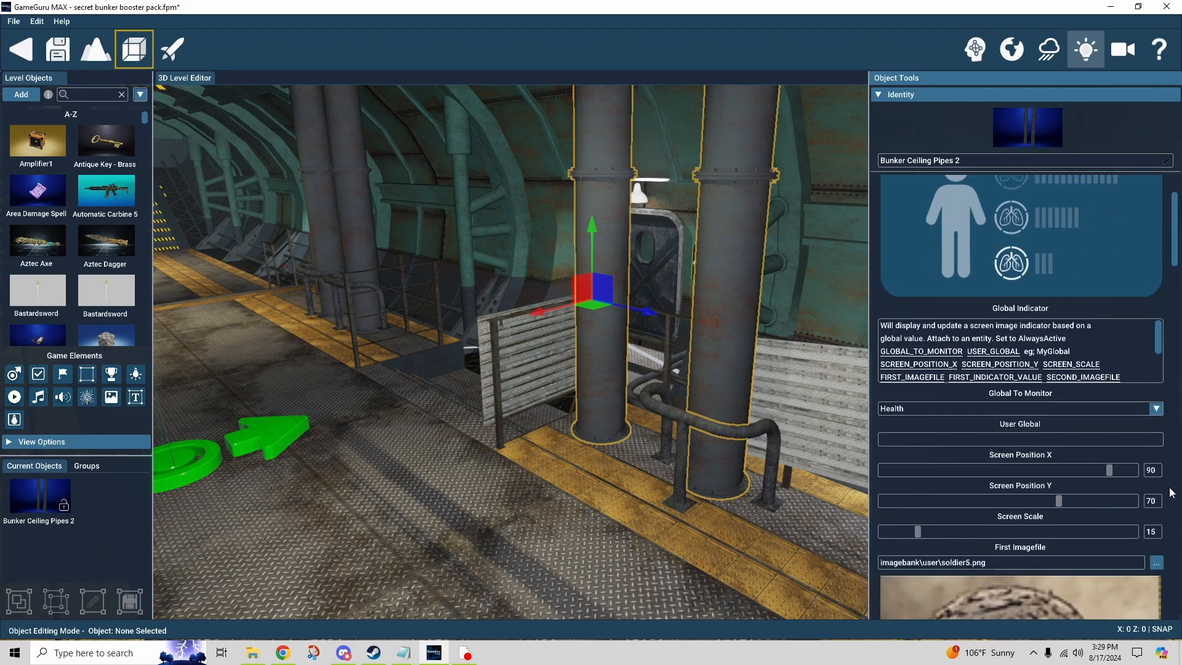